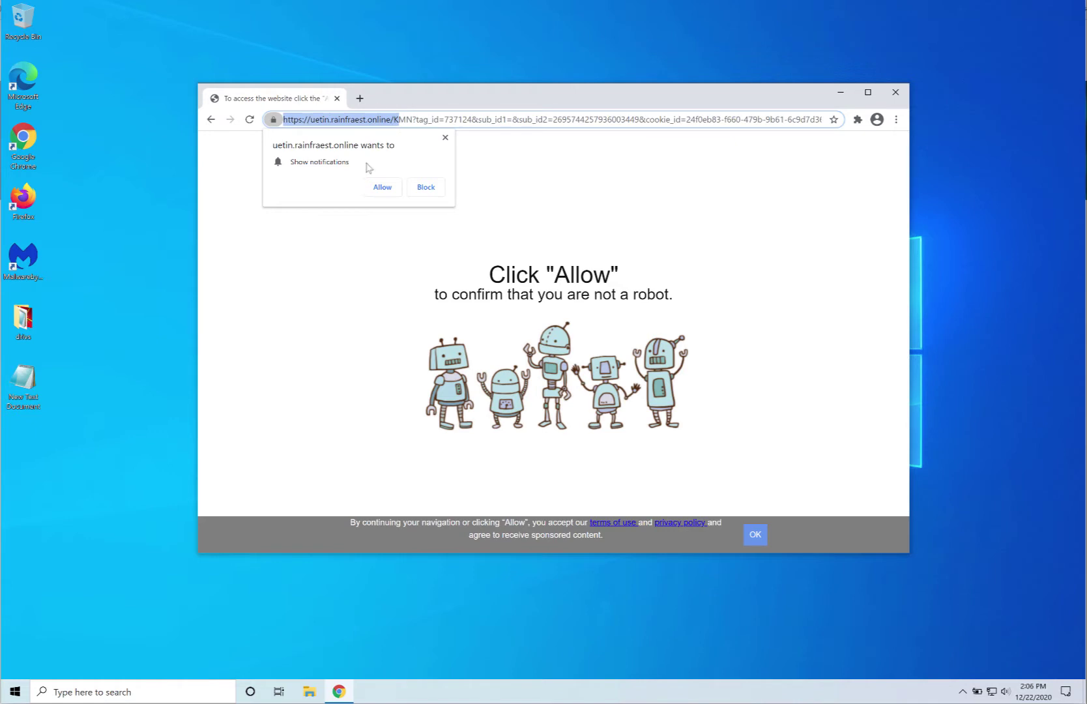
- Open the notification permissions in Chrome's site settings
click(705, 163)
click(897, 120)
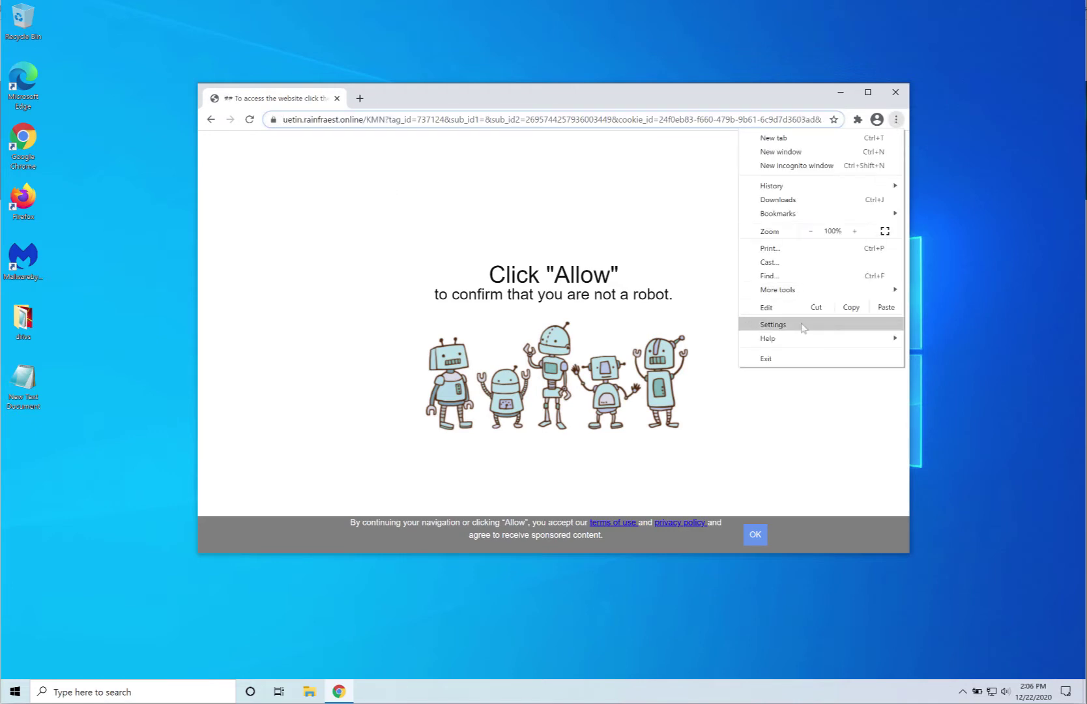
click(804, 327)
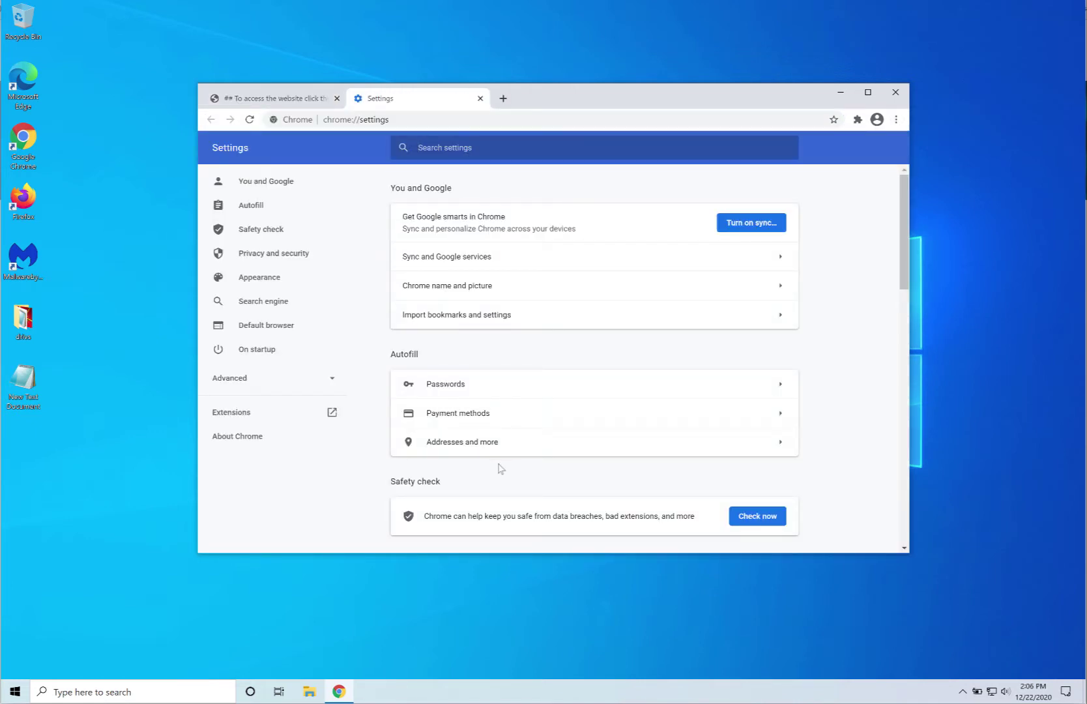
scroll(502, 470, down, 5)
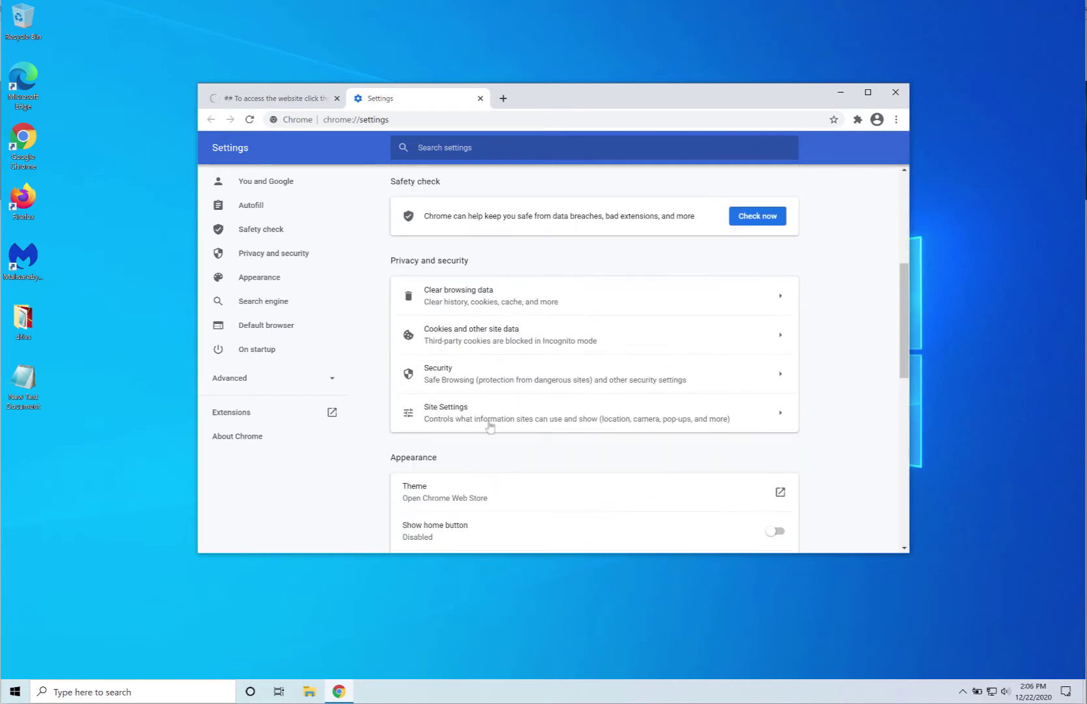
click(456, 411)
scroll(457, 417, down, 4)
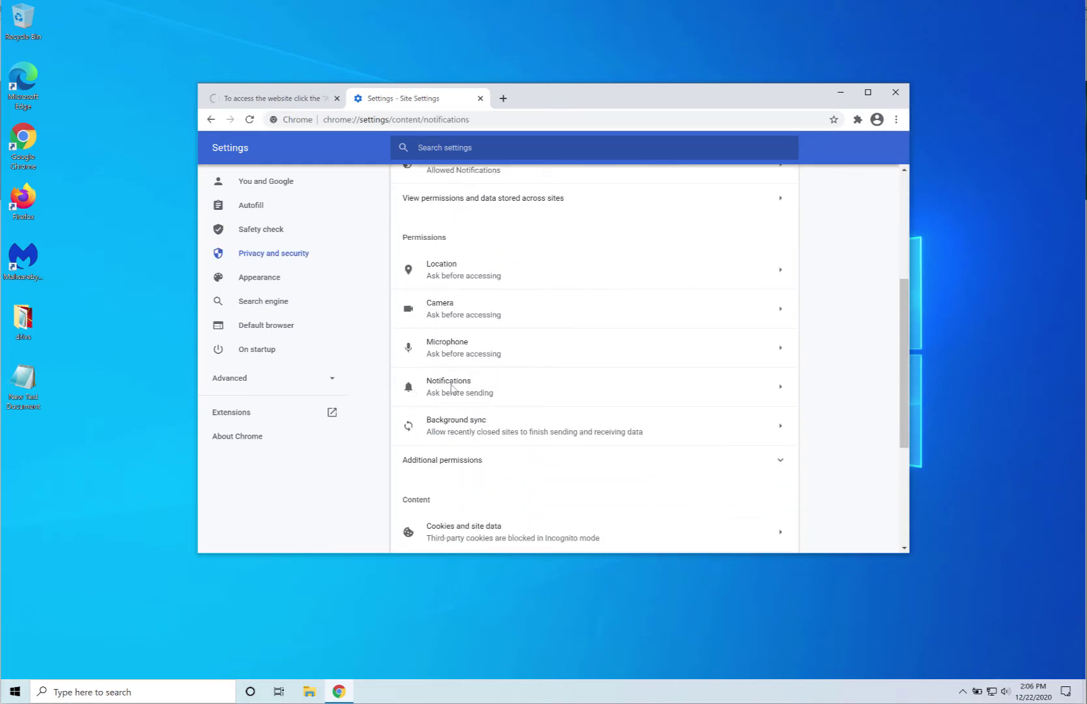
click(451, 387)
scroll(450, 456, down, 1)
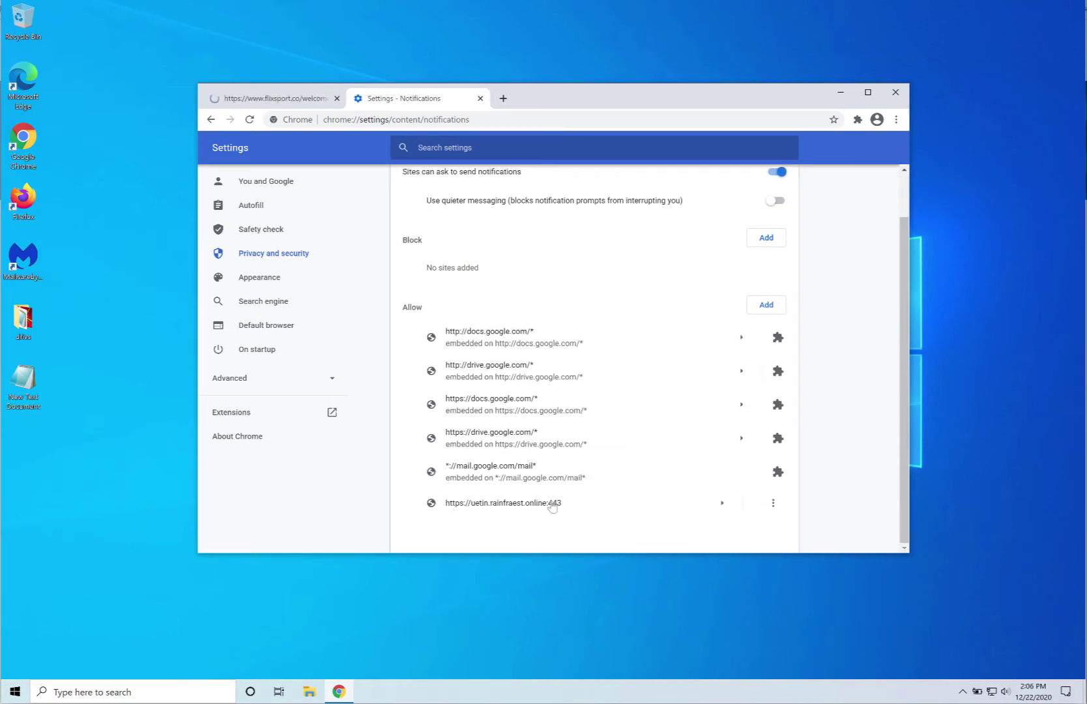
click(773, 504)
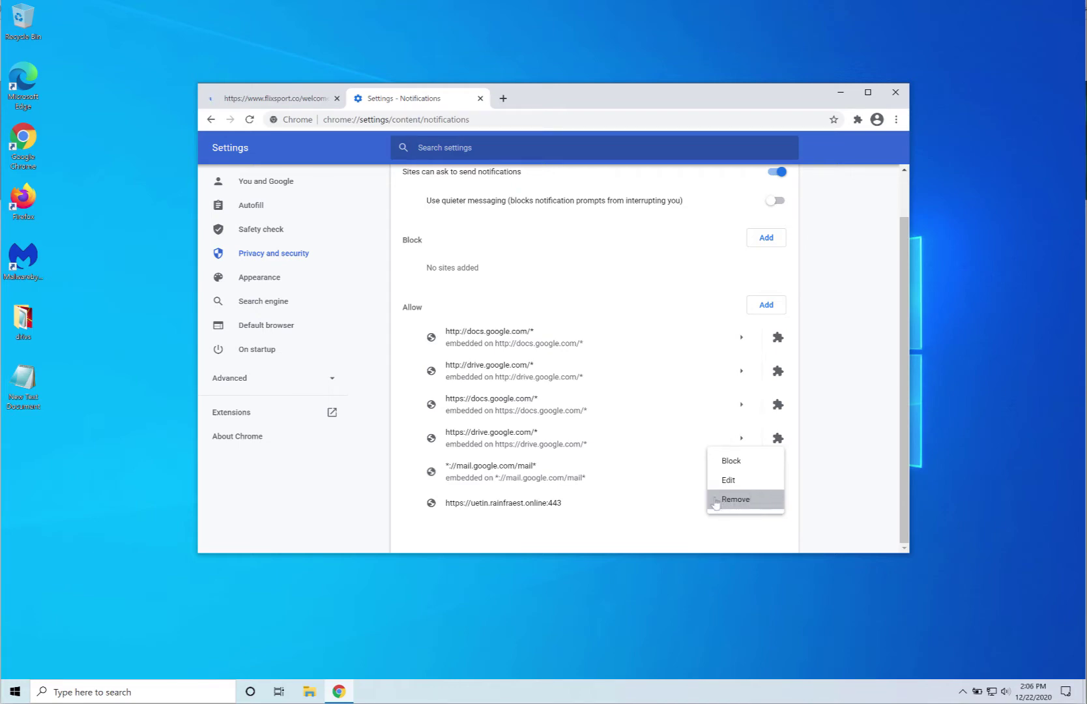
click(753, 499)
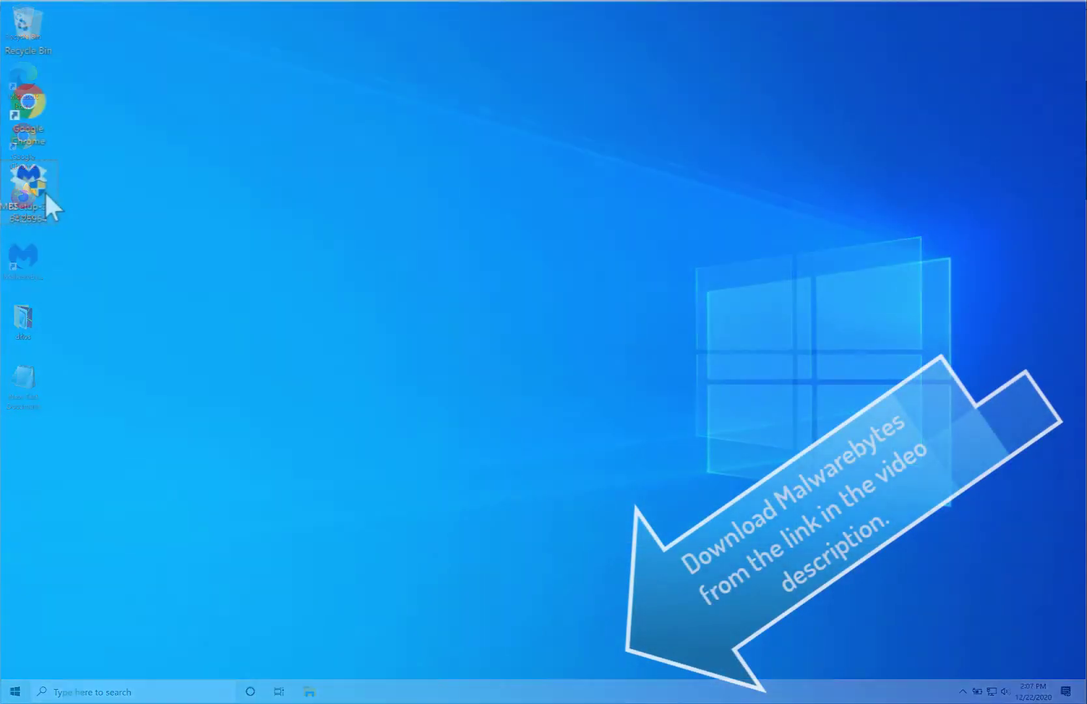
- Run the MBSetup installer from the desktop, allow it to make changes, and install Malwarebytes for a personal computer
right_click(43, 193)
click(79, 222)
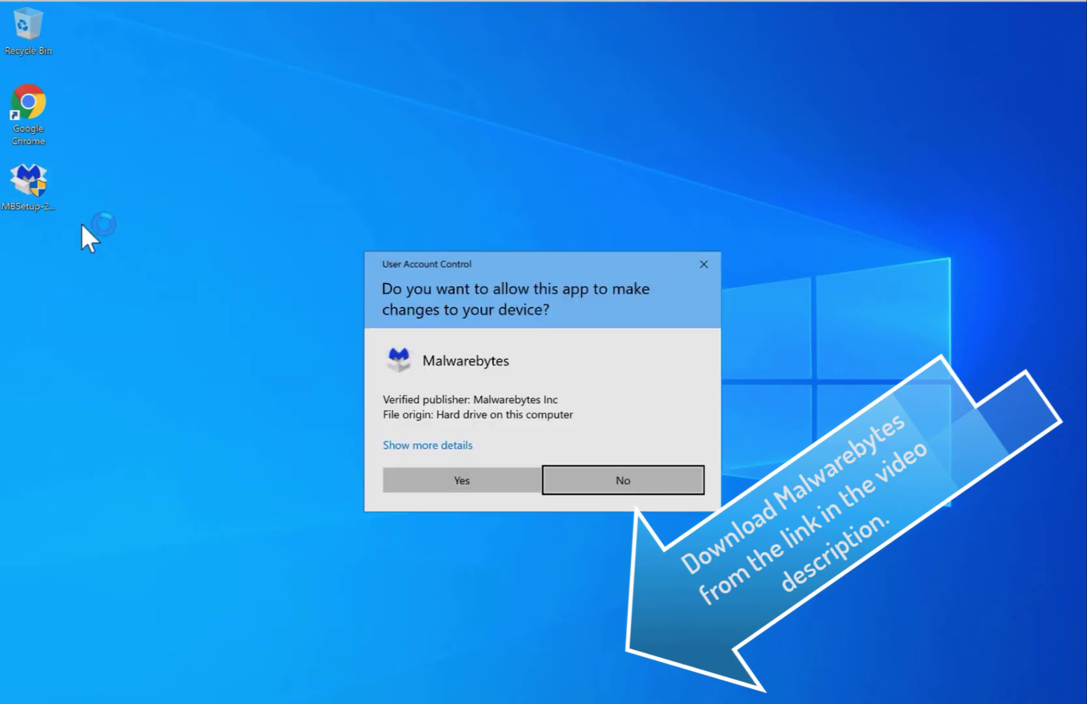
click(522, 480)
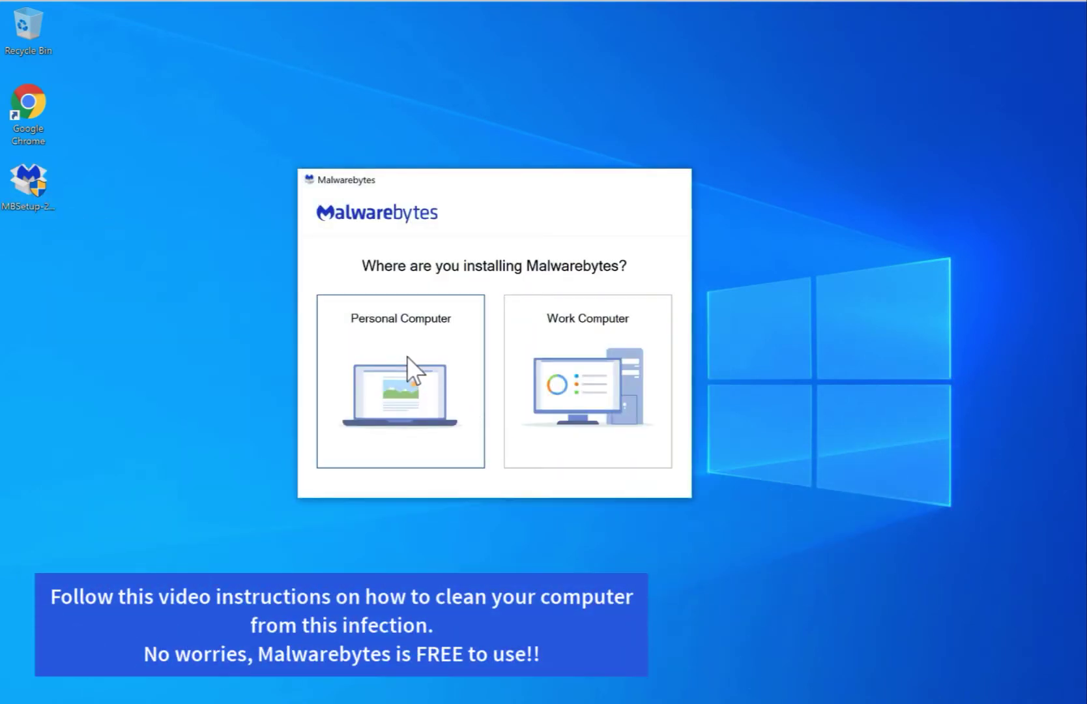
click(407, 356)
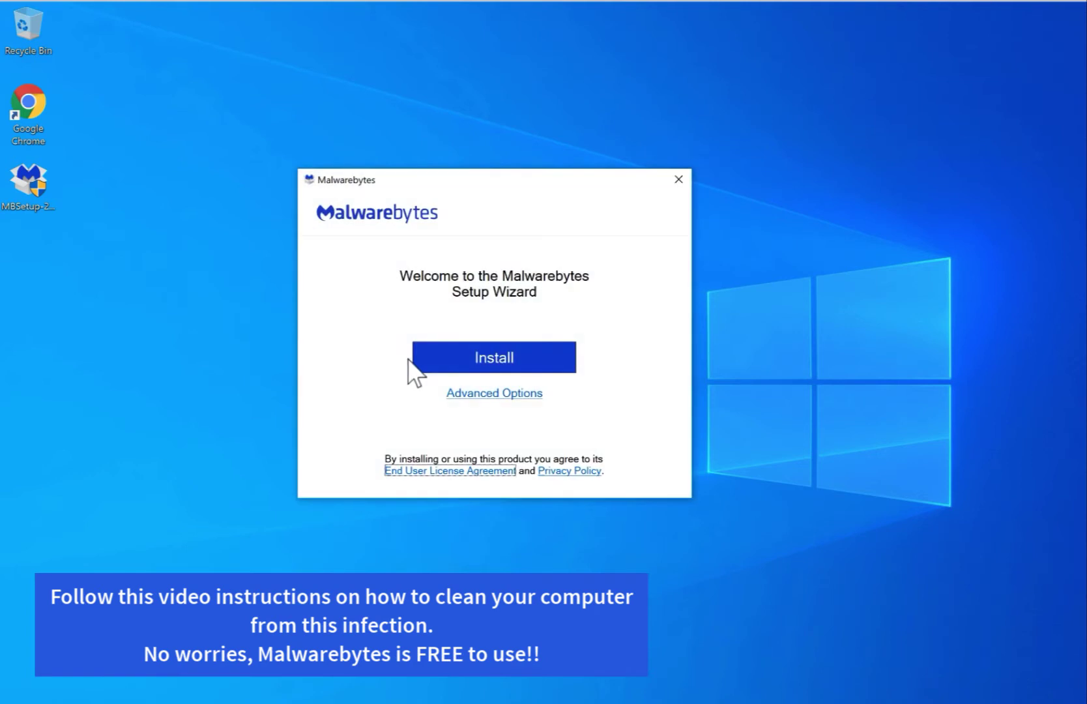
click(482, 363)
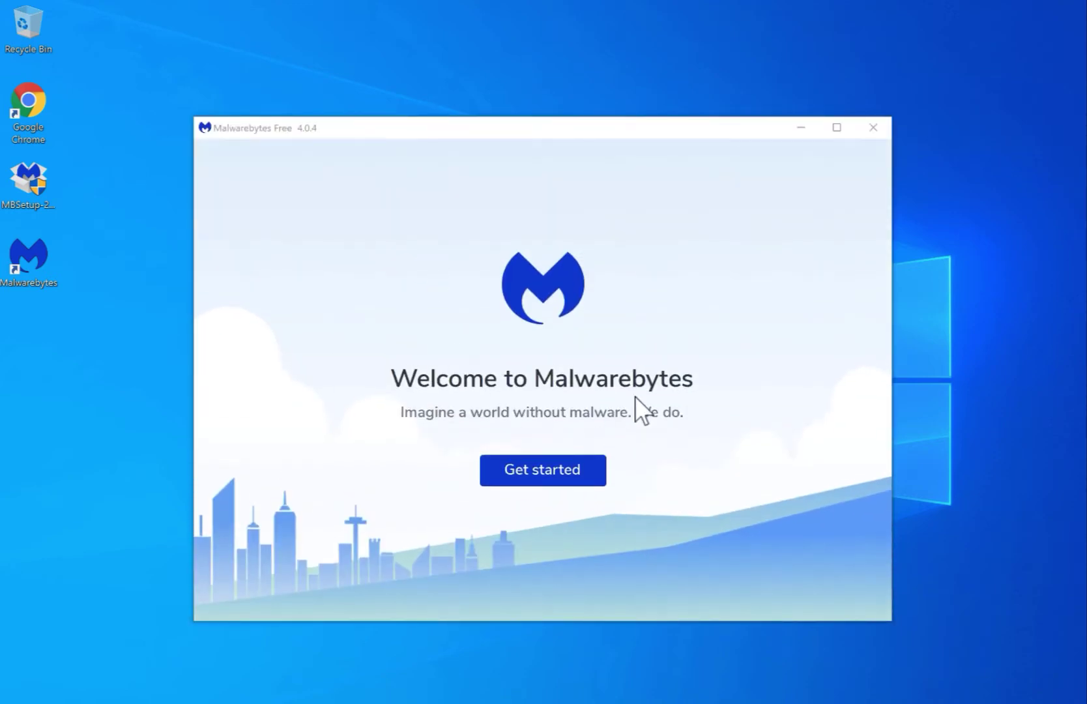
- Go through the Malwarebytes welcome screens, view the 14-day trial offer and decline it in favour of just scanning
click(576, 469)
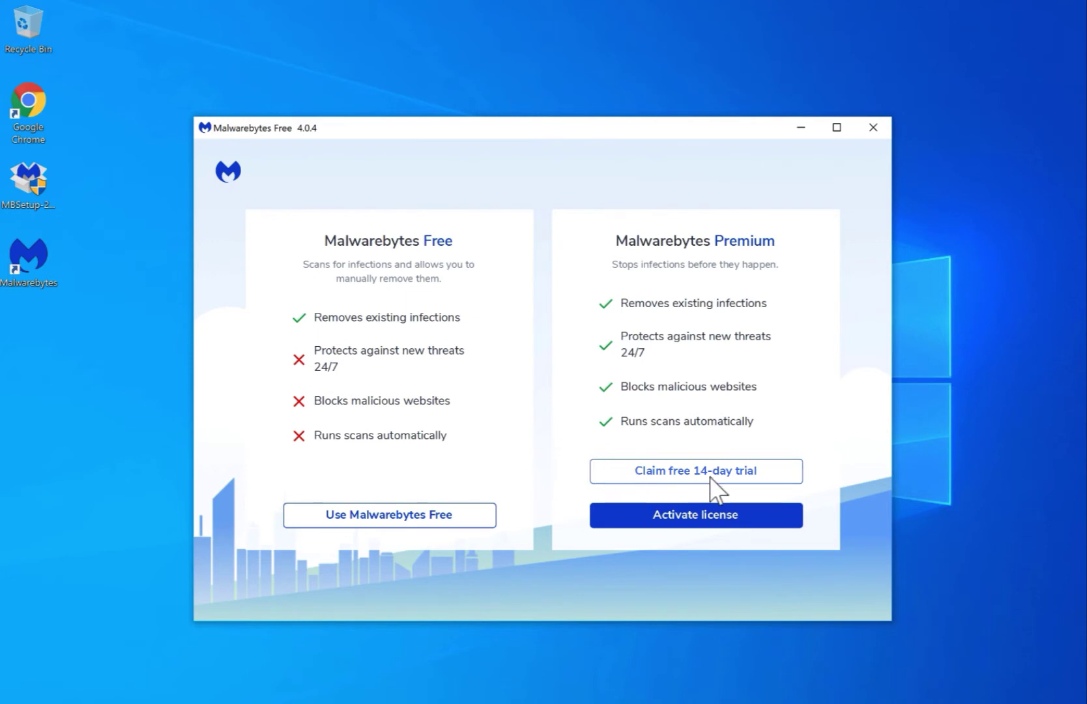
click(749, 471)
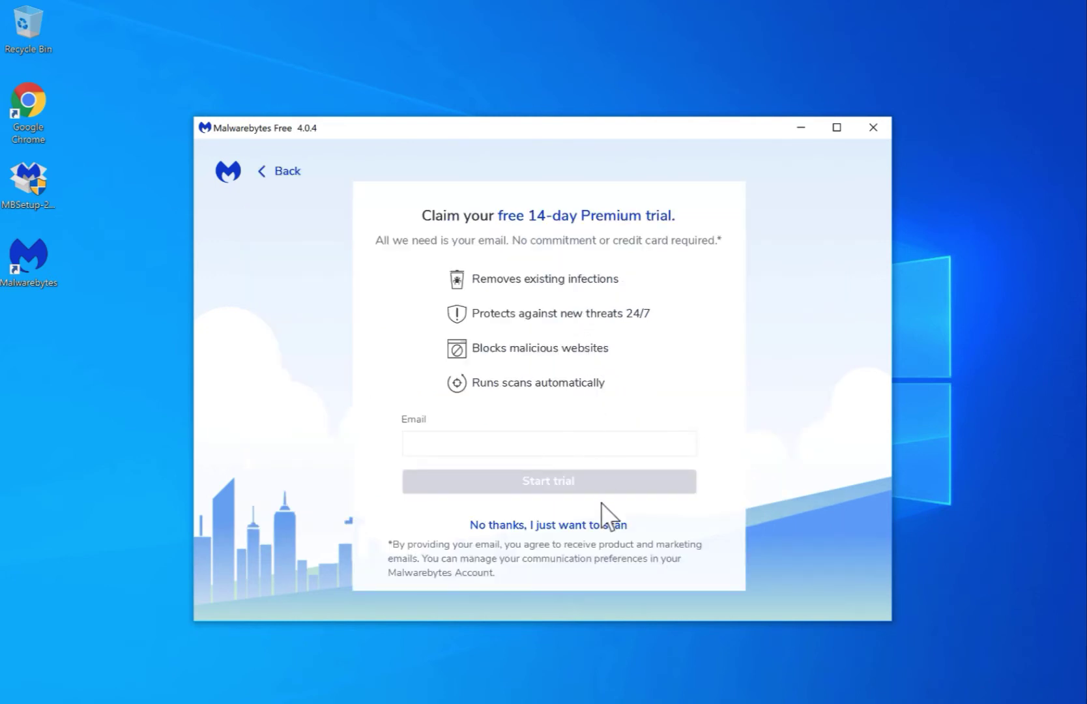
click(599, 524)
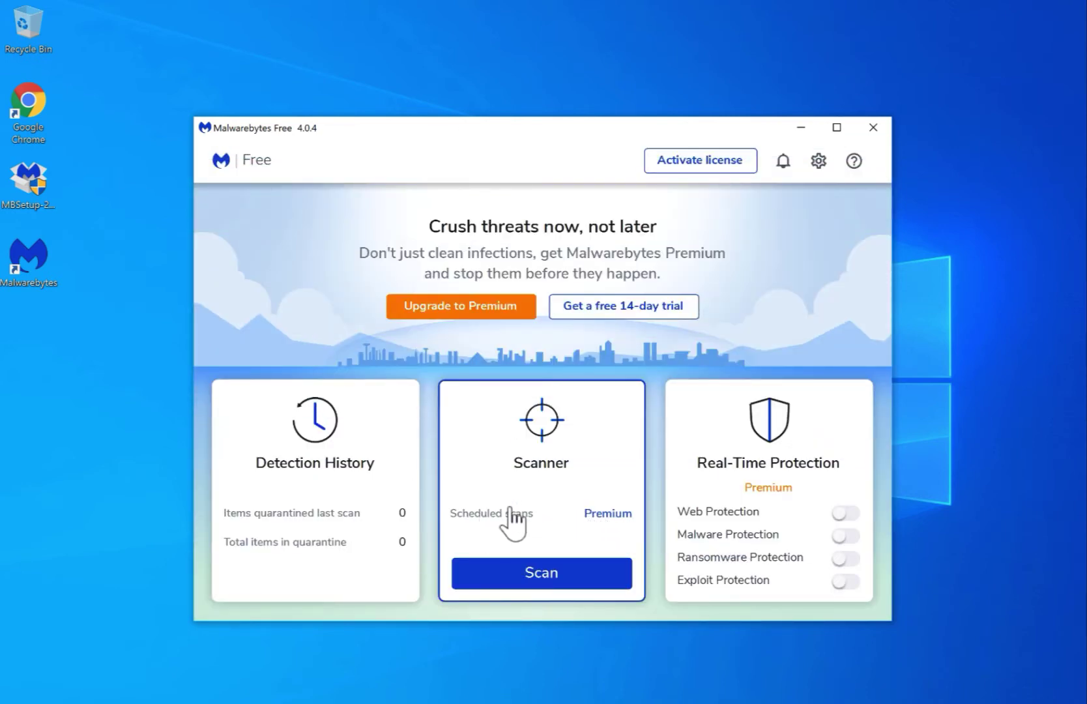
- Start the free 14-day Premium trial from the dashboard, filling in the e-mail address
click(653, 312)
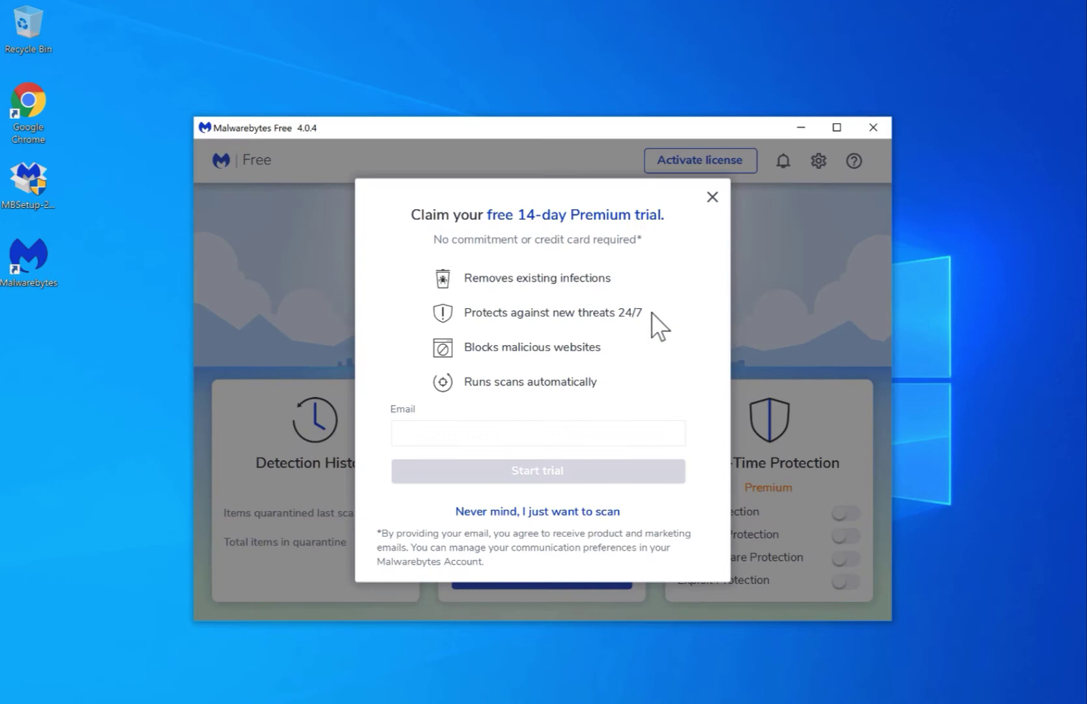
click(559, 437)
text(your@email.com)
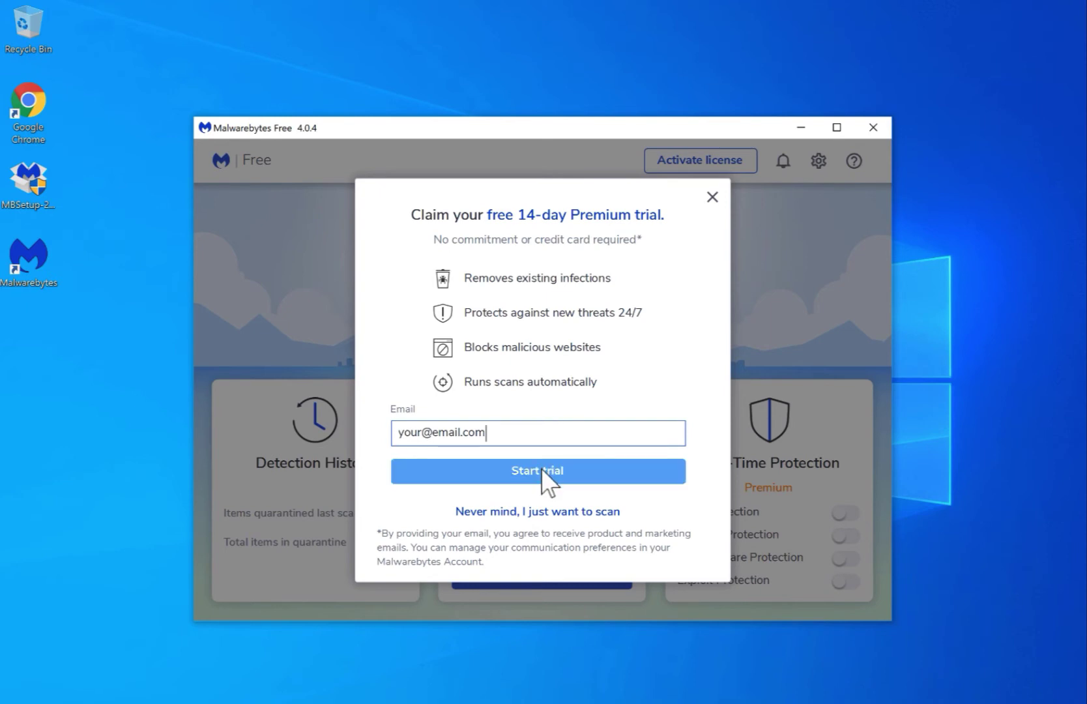
click(541, 468)
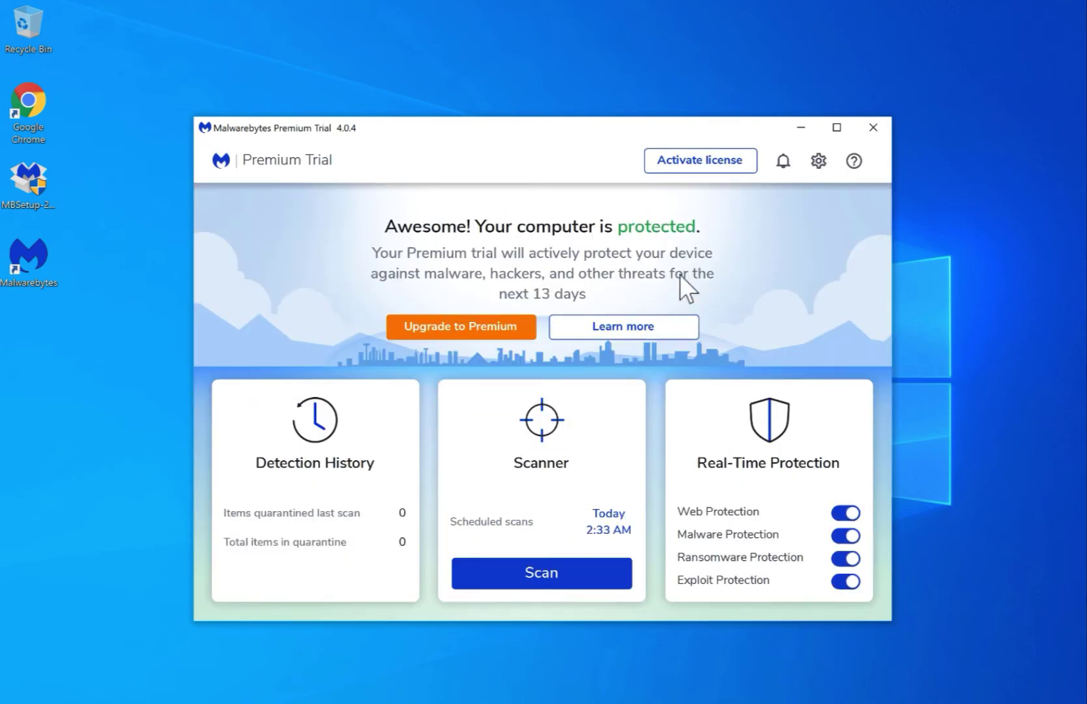
- Run a threat scan and check the Malwarebytes notifications while it is in progress
click(550, 574)
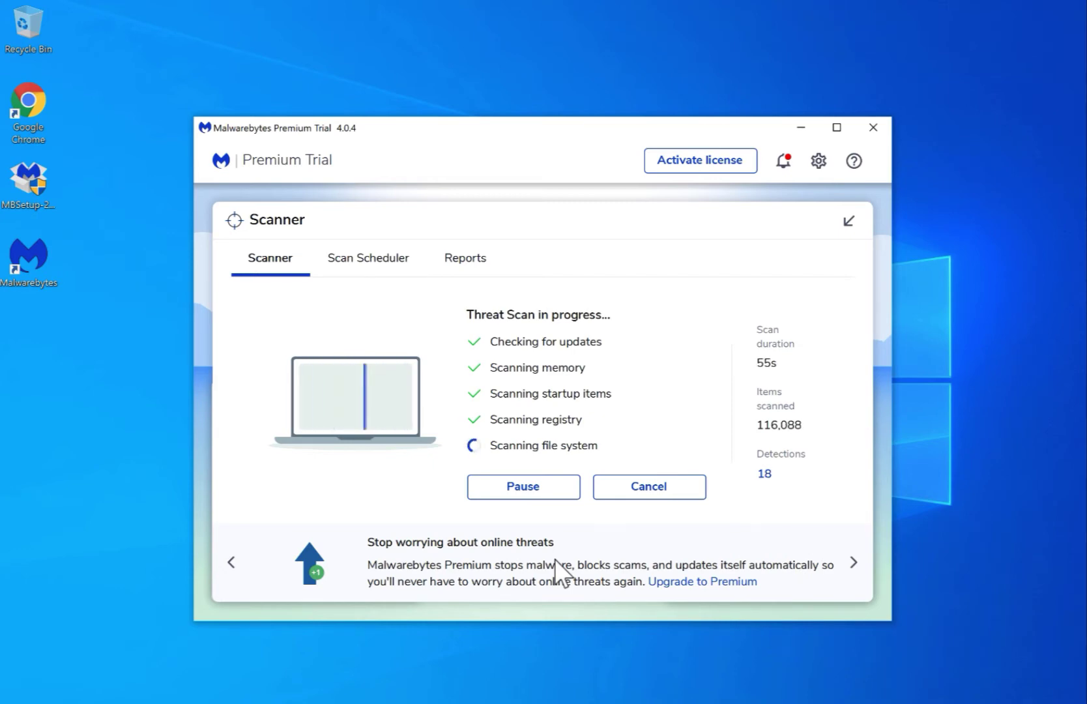
click(783, 160)
click(633, 163)
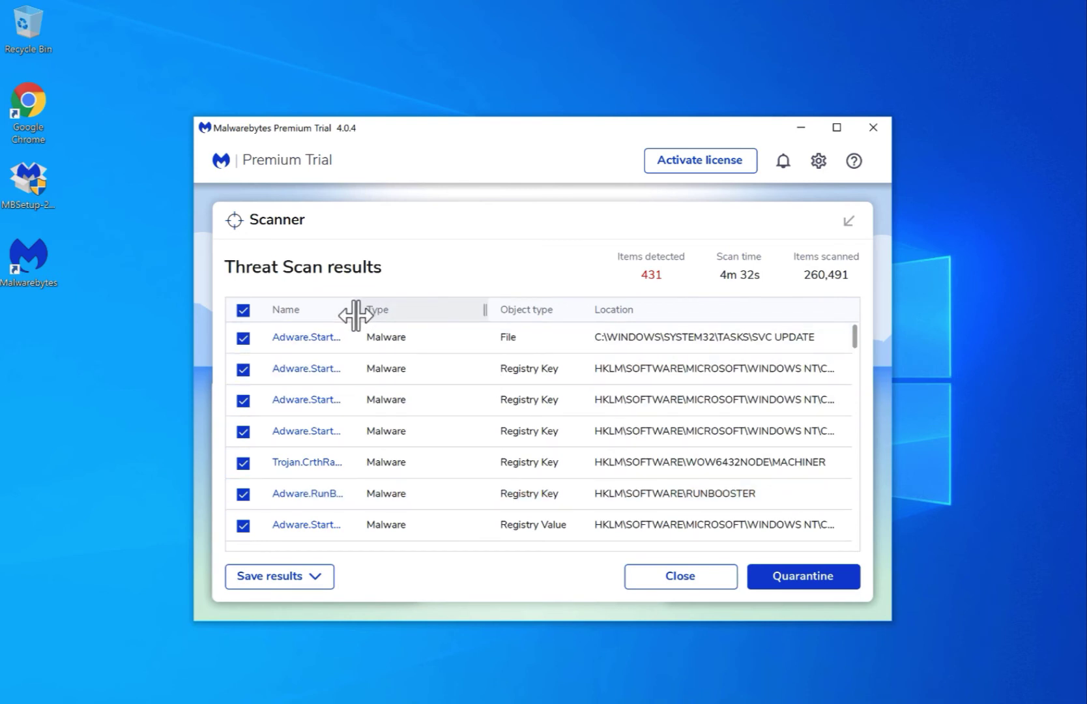
- Examine the names, types and object types of the detected items through the whole threat scan list, widening the columns for readability
drag(355, 314, 430, 329)
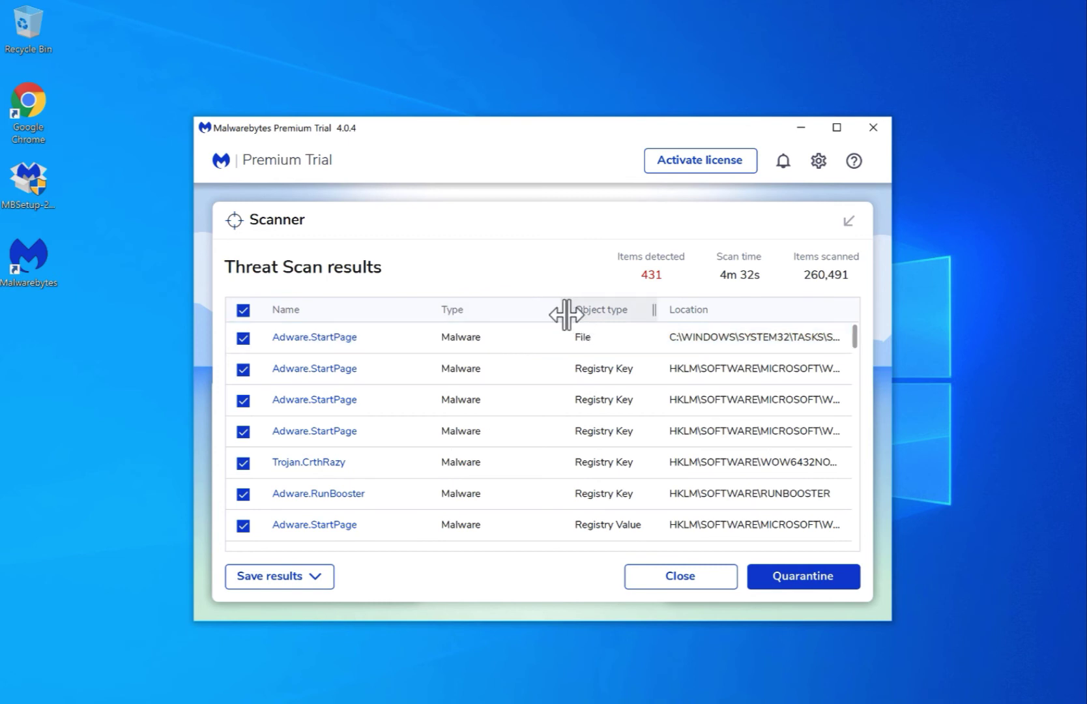
drag(566, 315, 587, 313)
drag(679, 311, 759, 335)
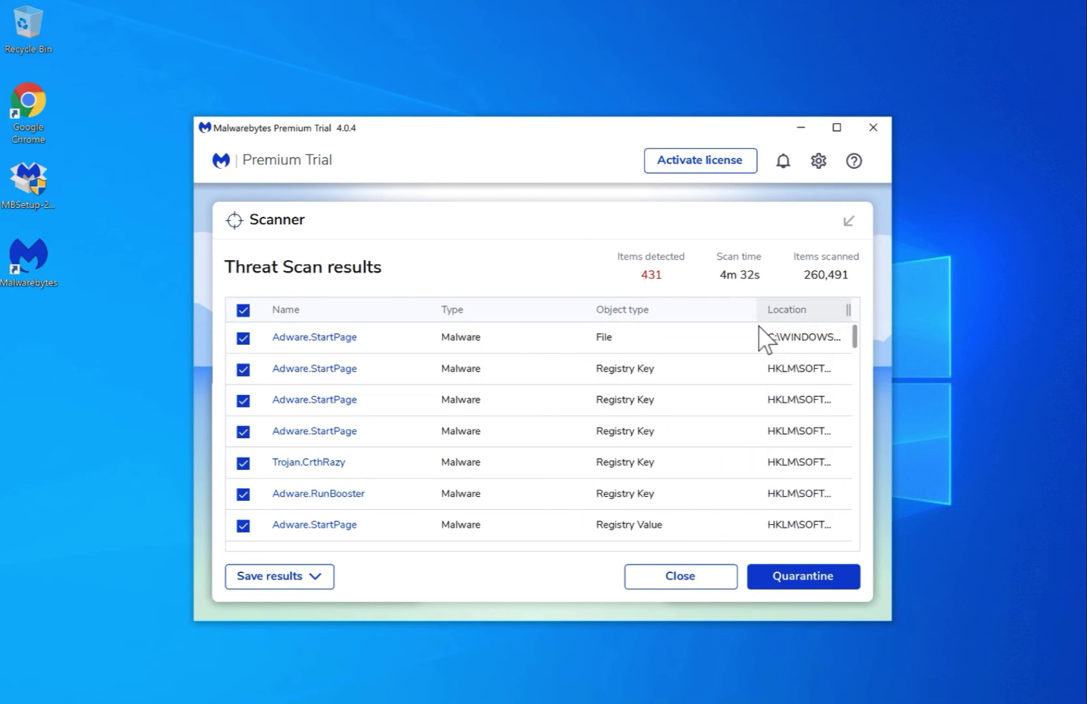
scroll(734, 409, down, 4)
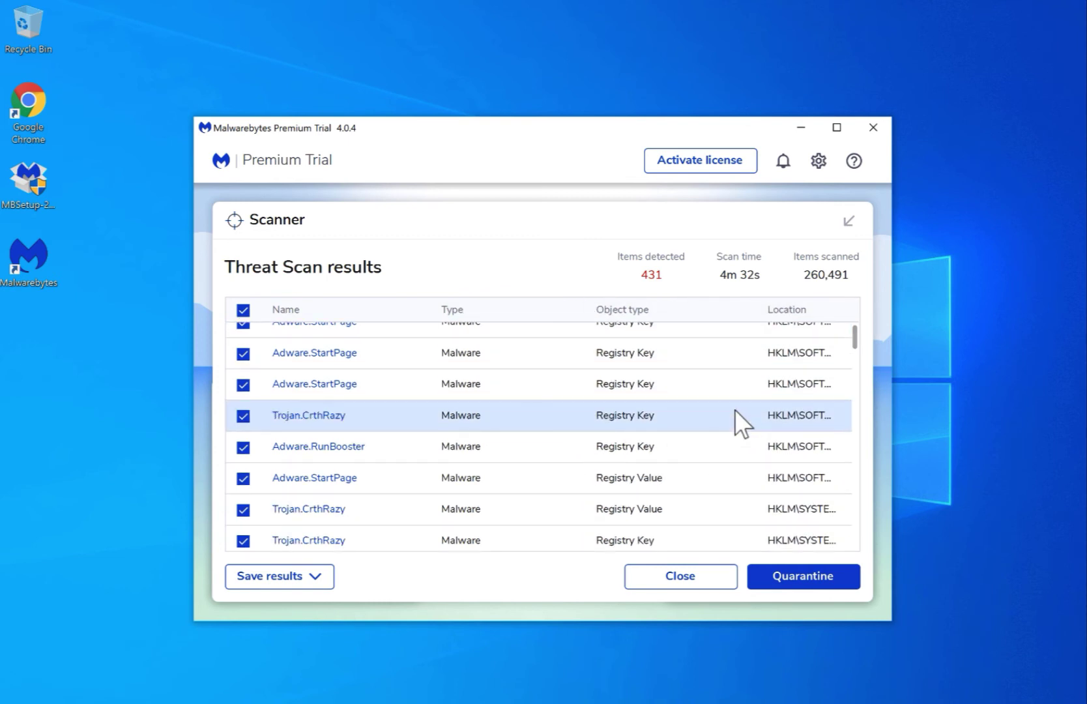
scroll(735, 410, down, 2)
drag(854, 350, 859, 359)
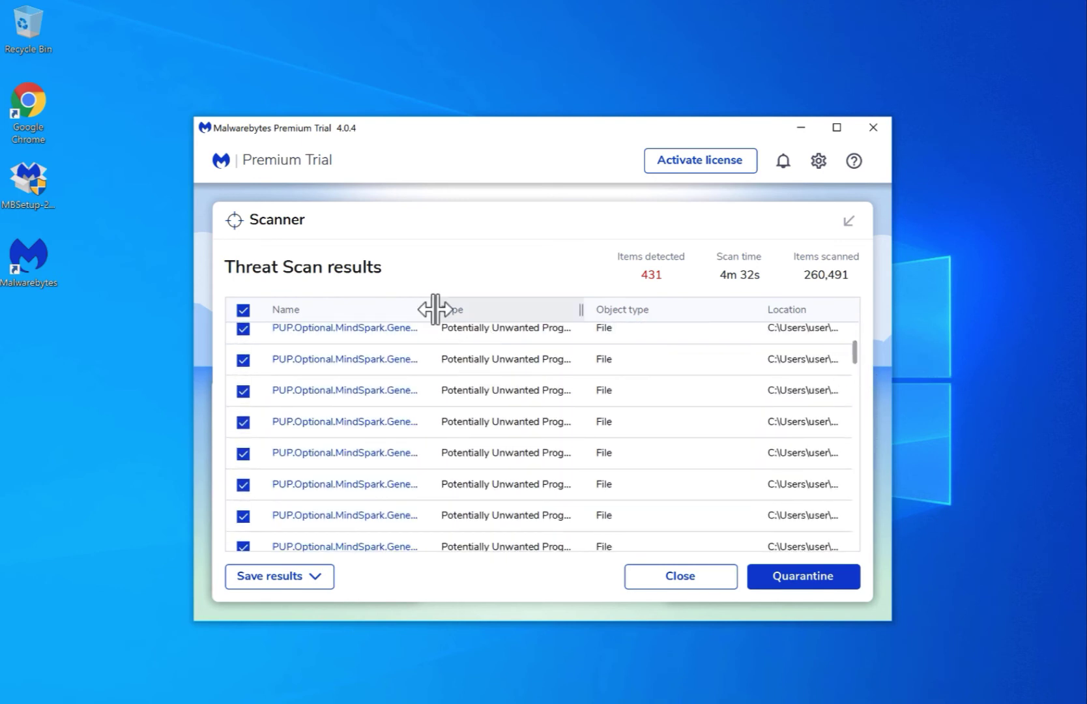
drag(431, 306, 502, 316)
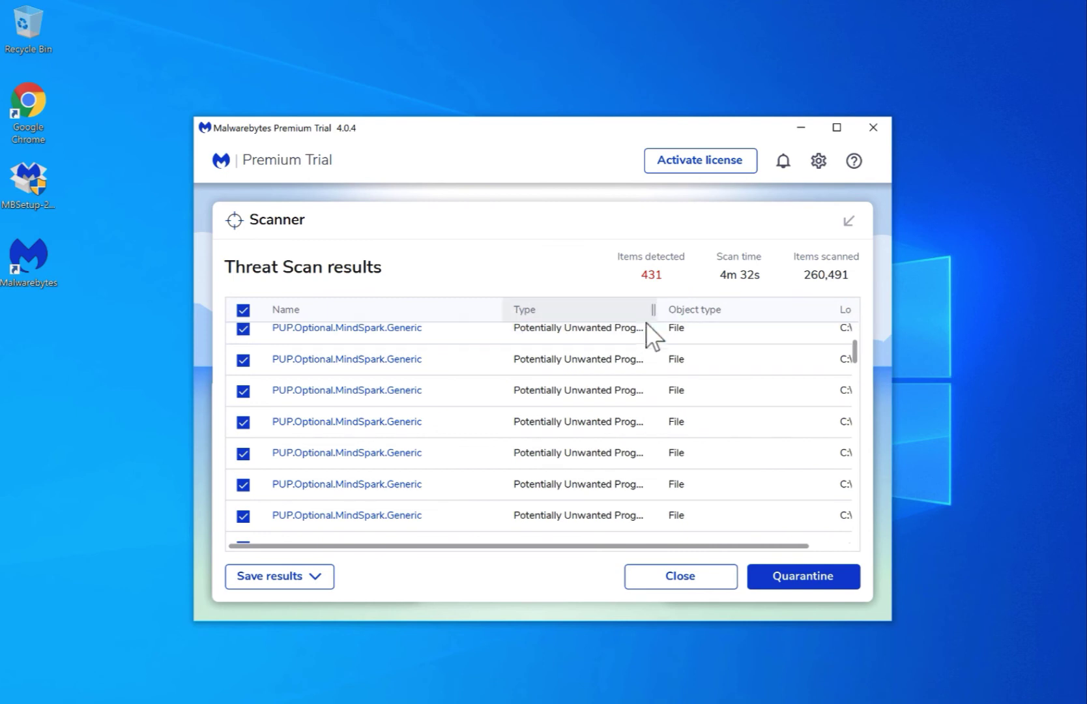
drag(651, 310, 681, 312)
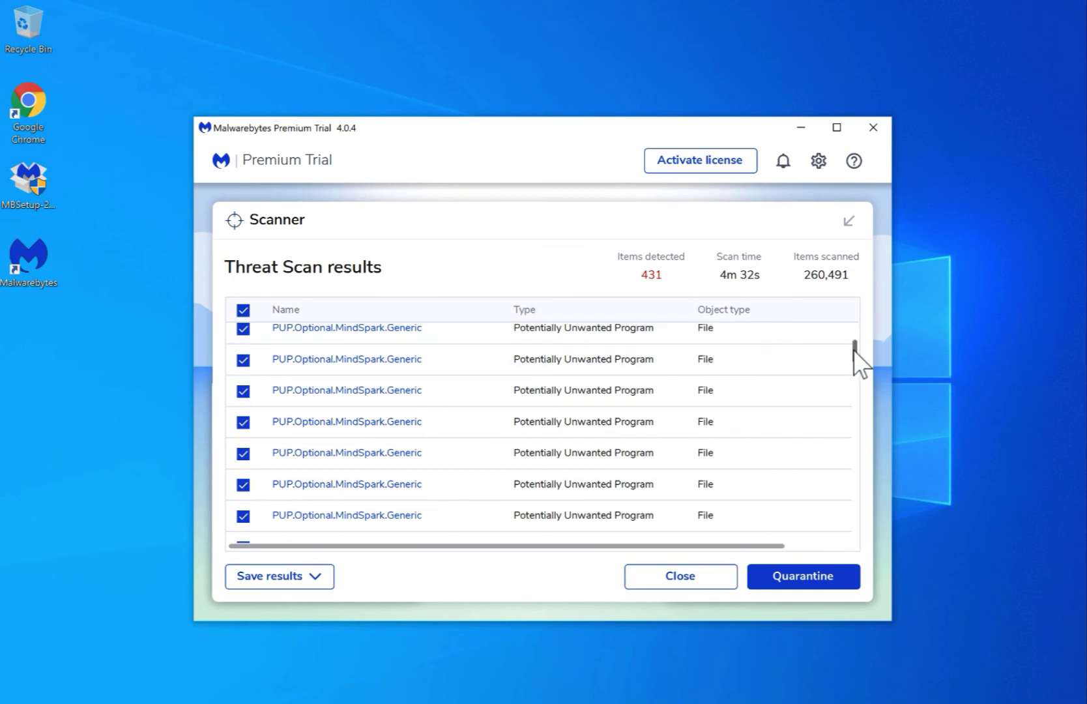
drag(854, 349, 847, 536)
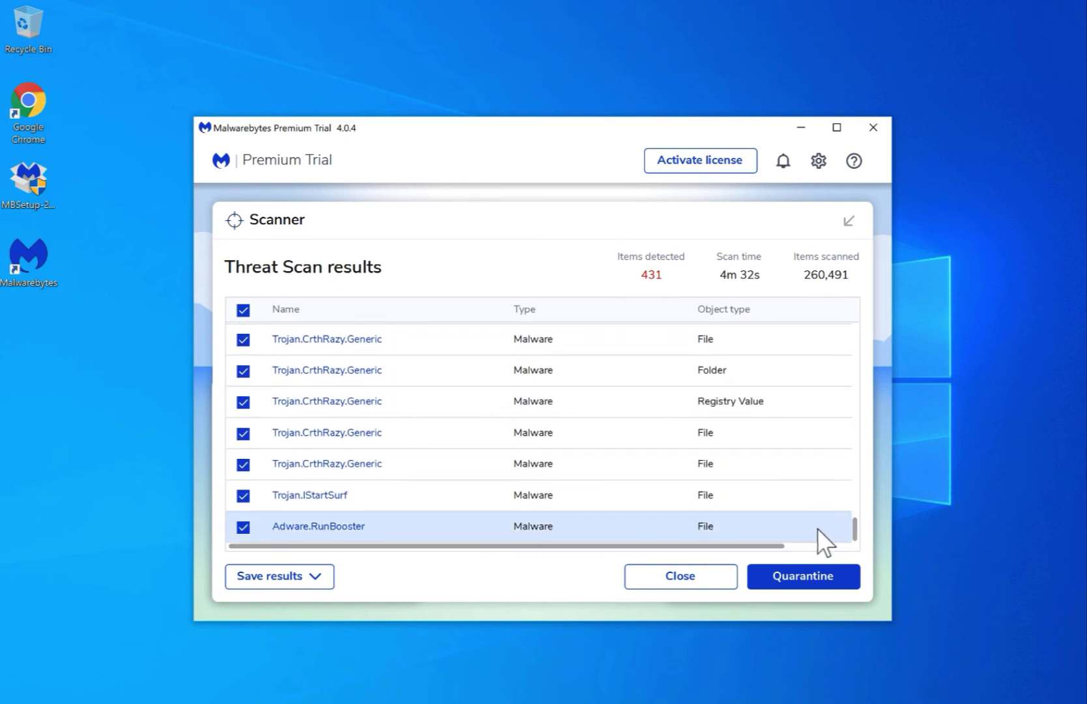
- Quarantine all selected detections, finish the scan summary and close Malwarebytes
click(793, 566)
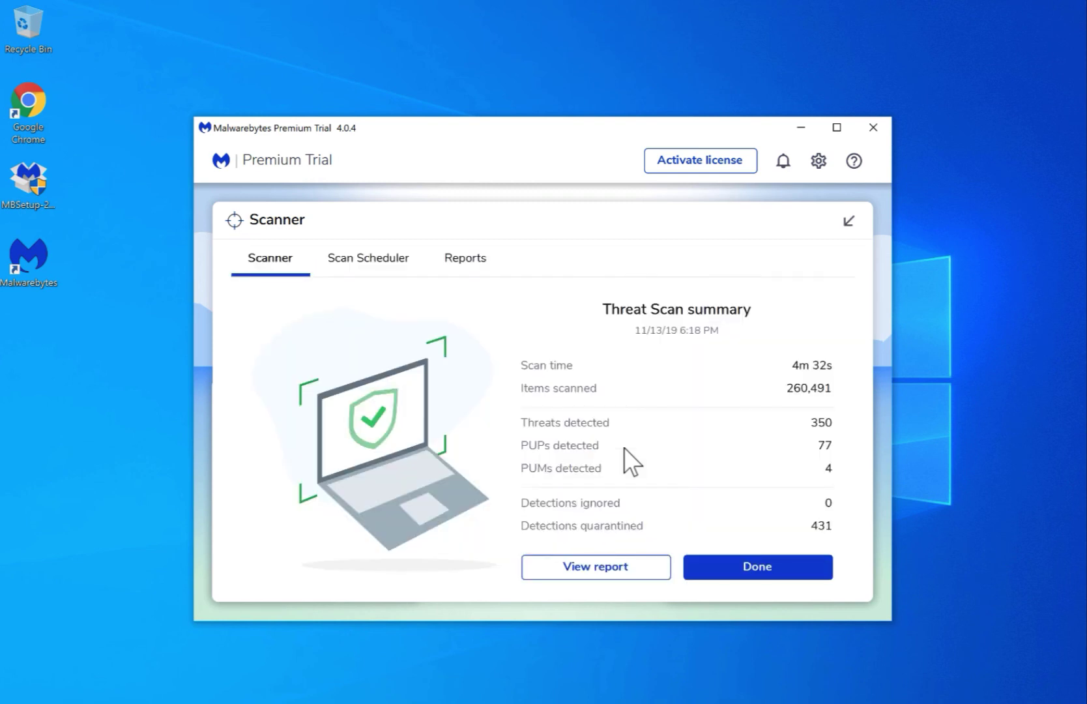
click(755, 567)
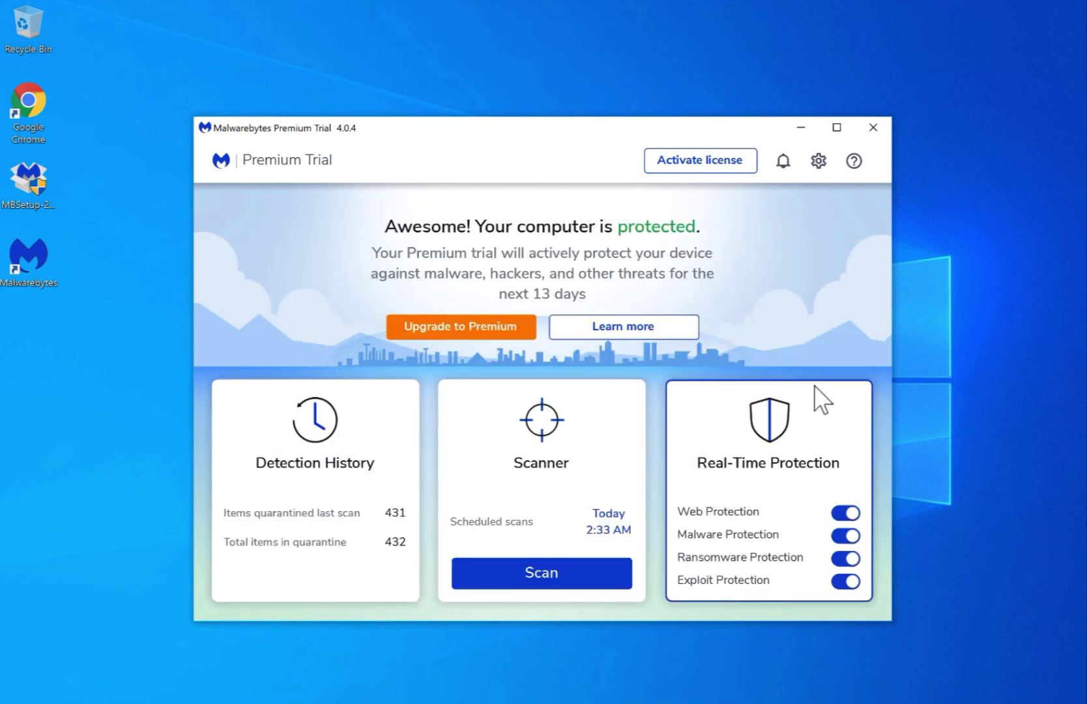
click(873, 128)
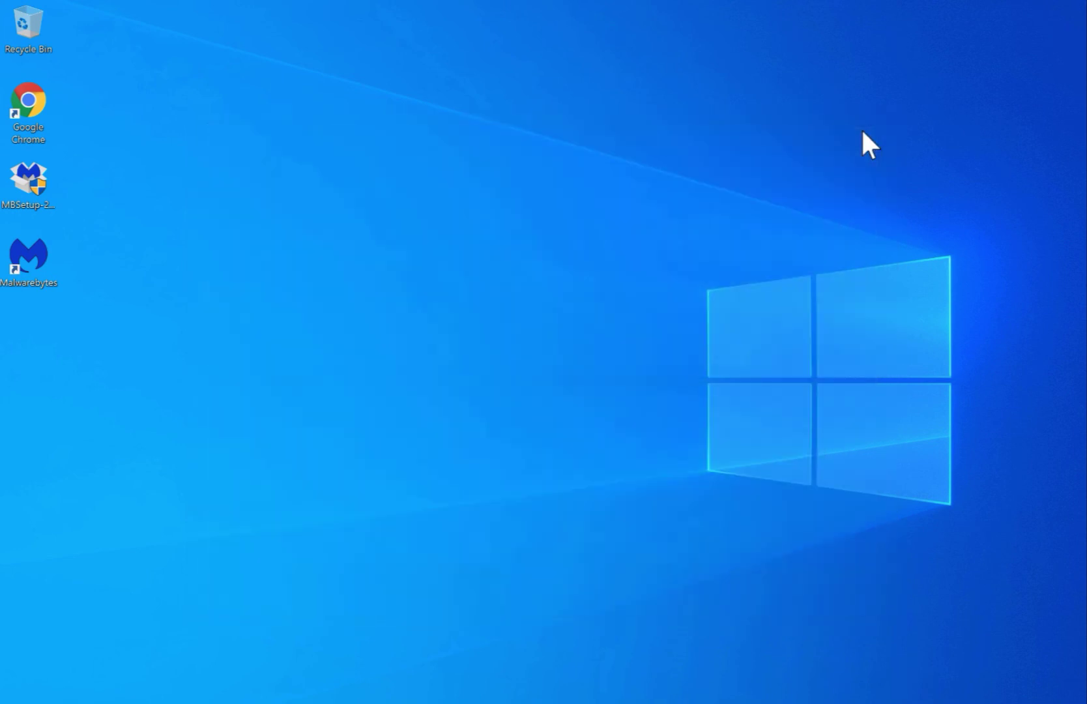